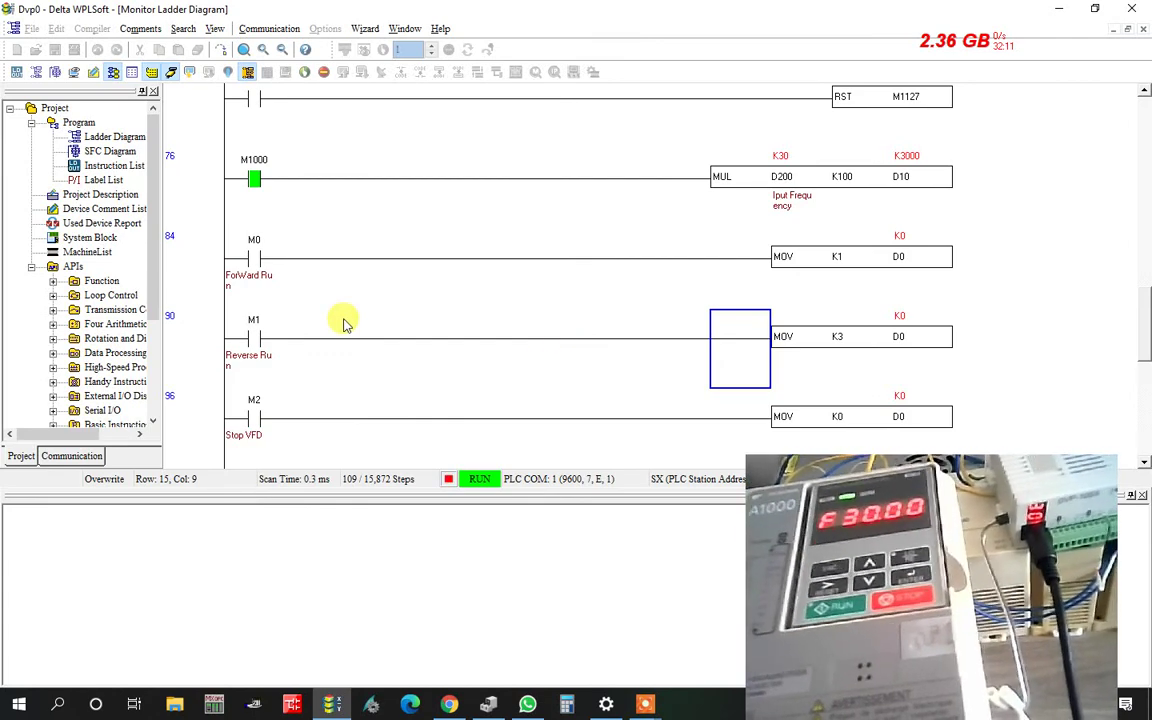
- Write K0, then K10 into D200's present value so the MUL result D10 becomes K1000
left_click(789, 193)
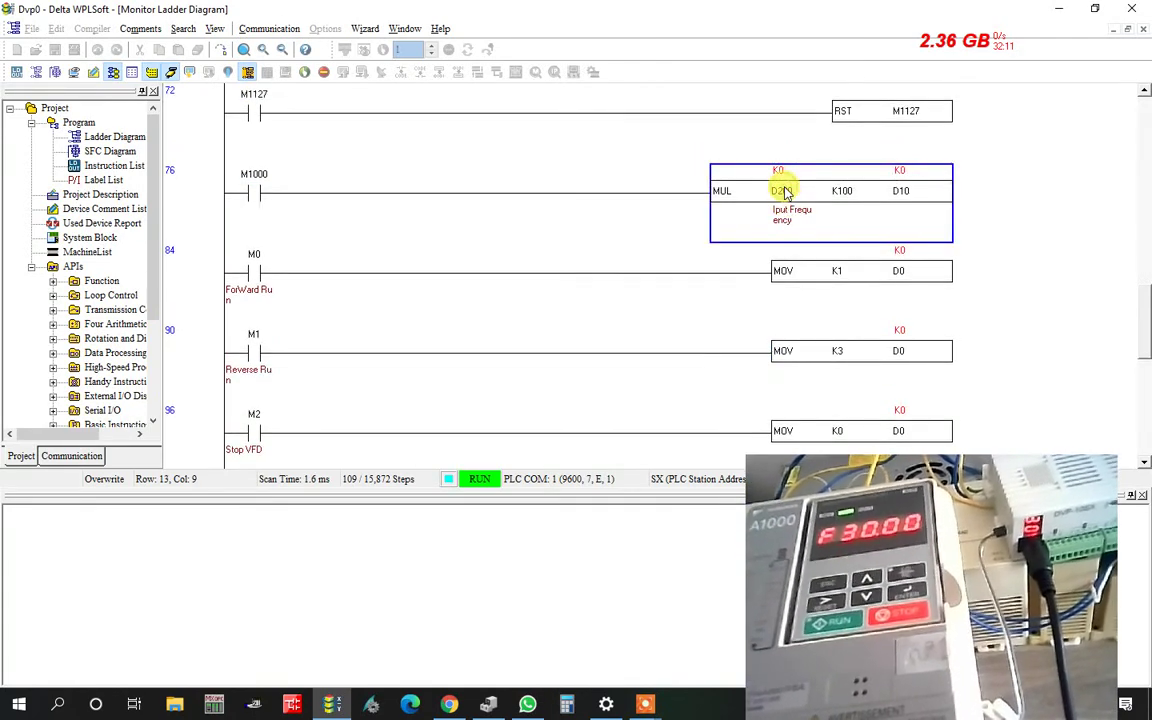
right_click(785, 193)
left_click(812, 197)
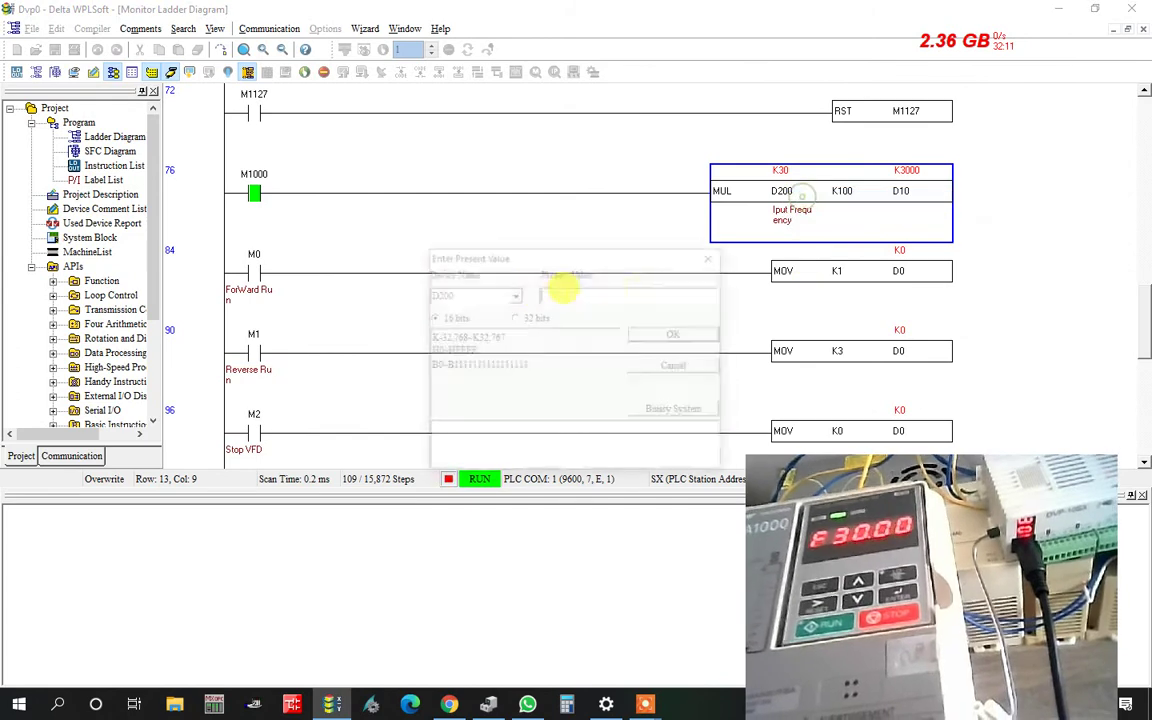
type("k0")
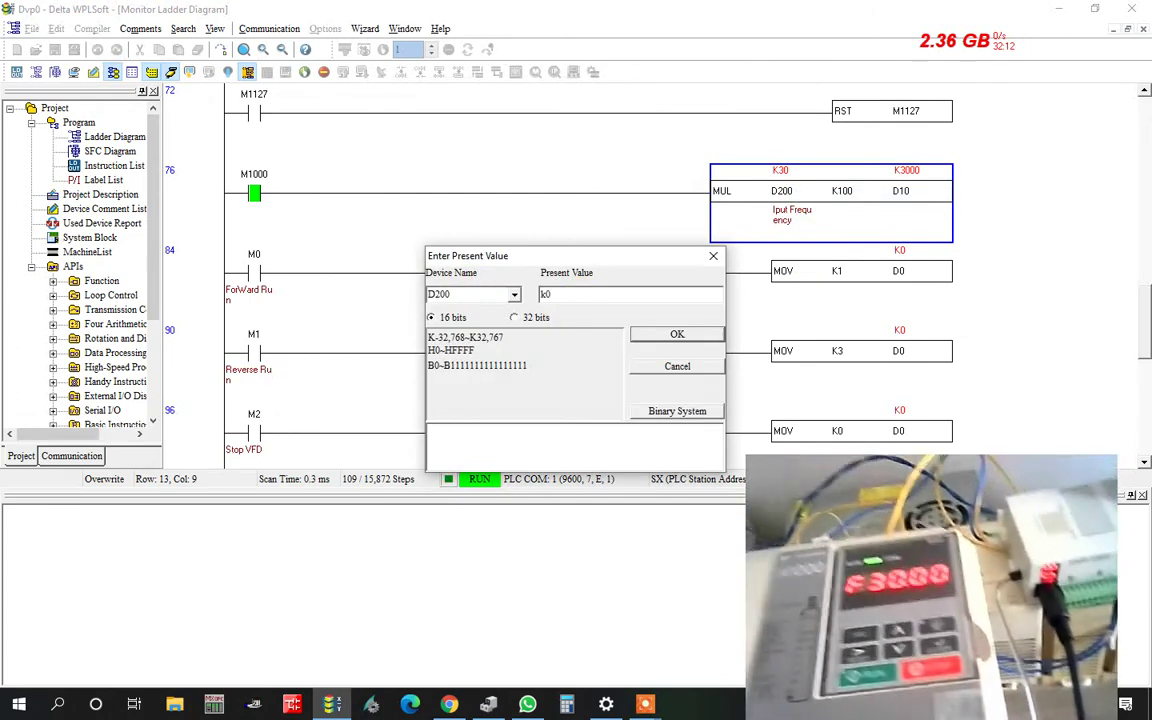
key("Return")
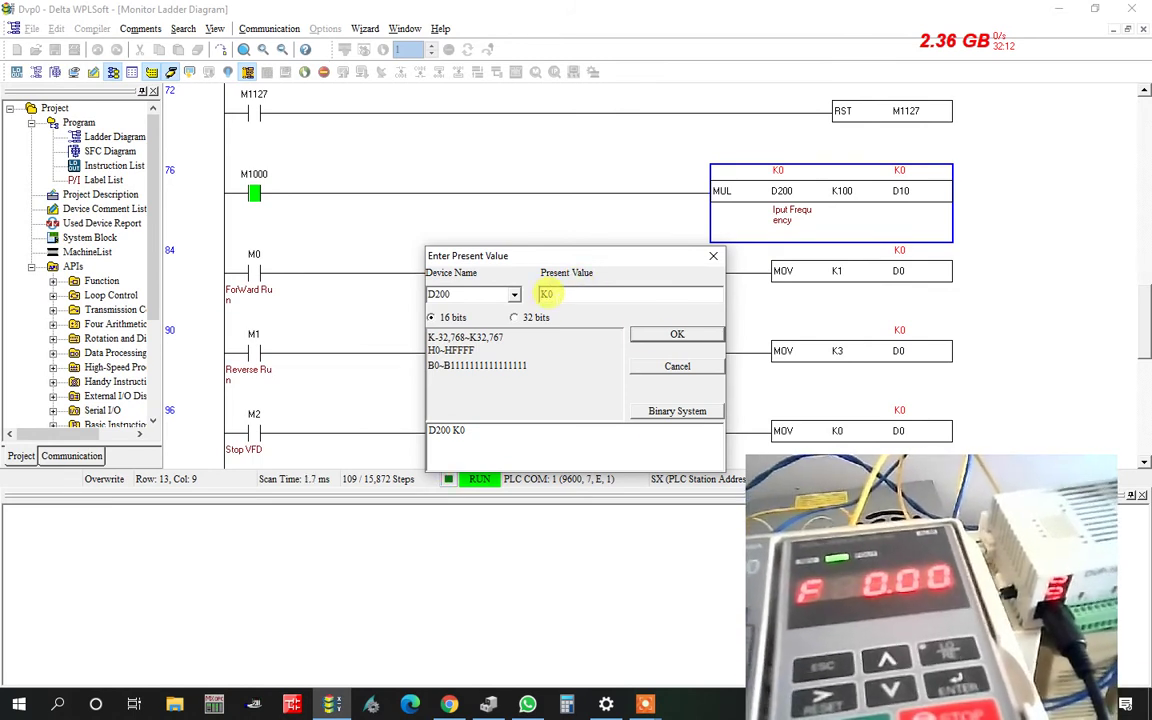
key("BackSpace")
type("10")
key("Return")
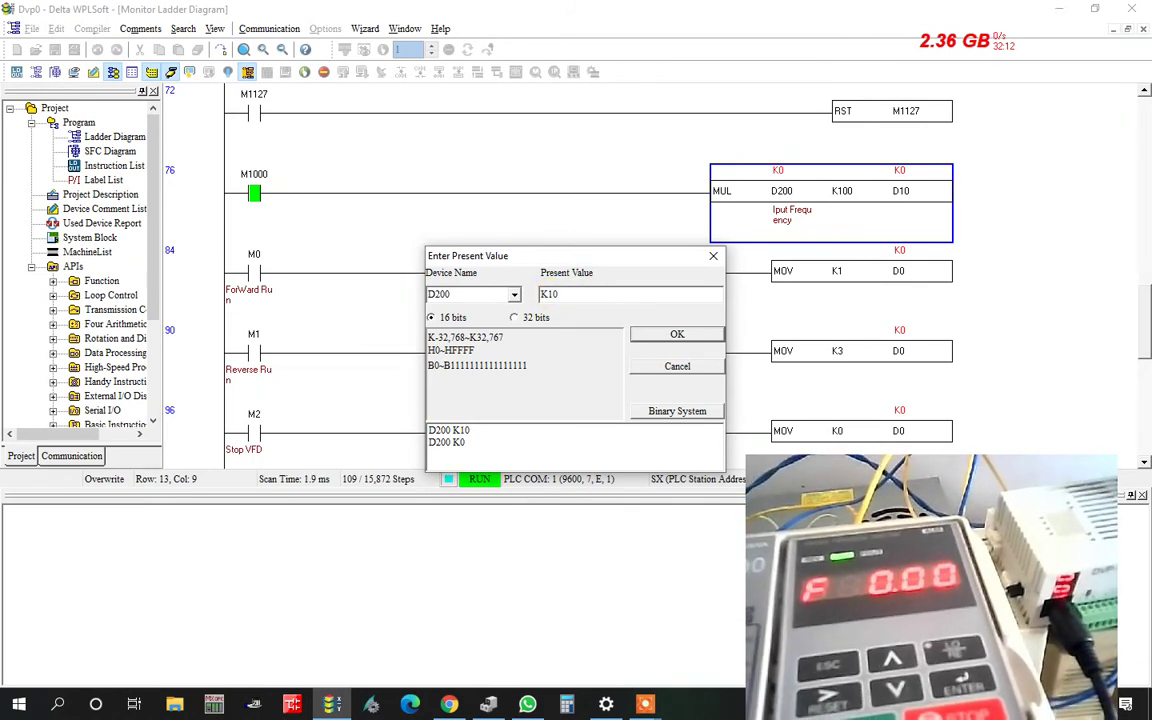
- Close the value editor and force the M1 Reverse Run contact on, then back off
left_click(700, 365)
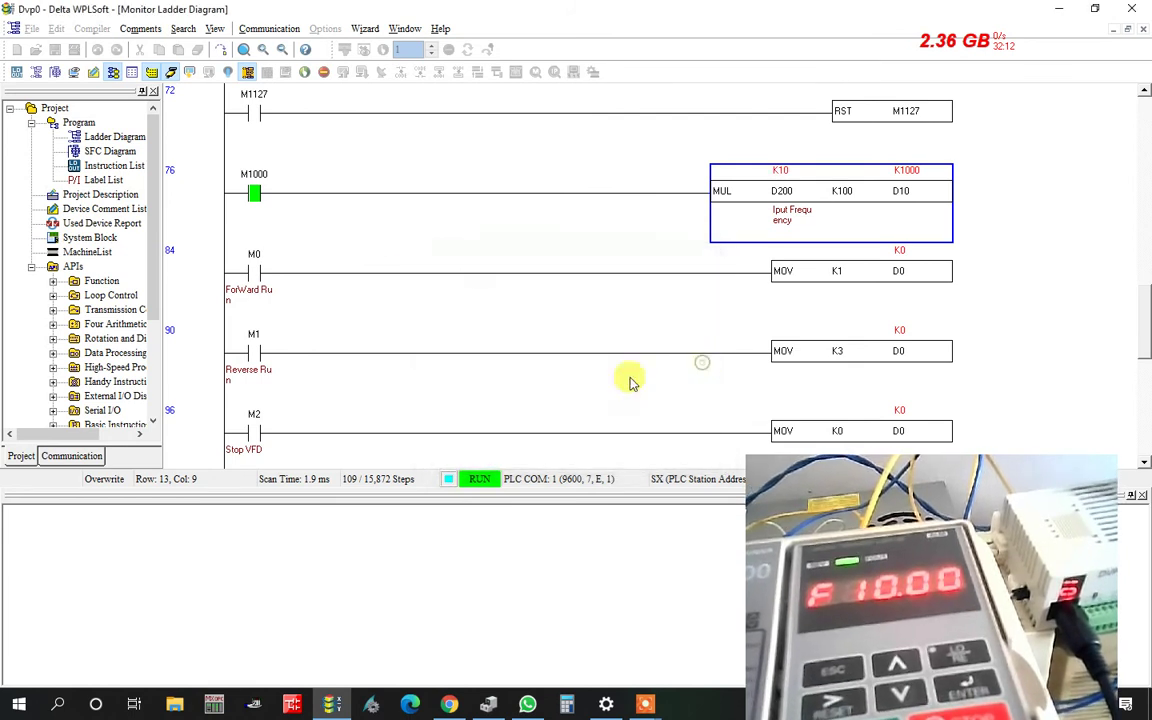
left_click(260, 354)
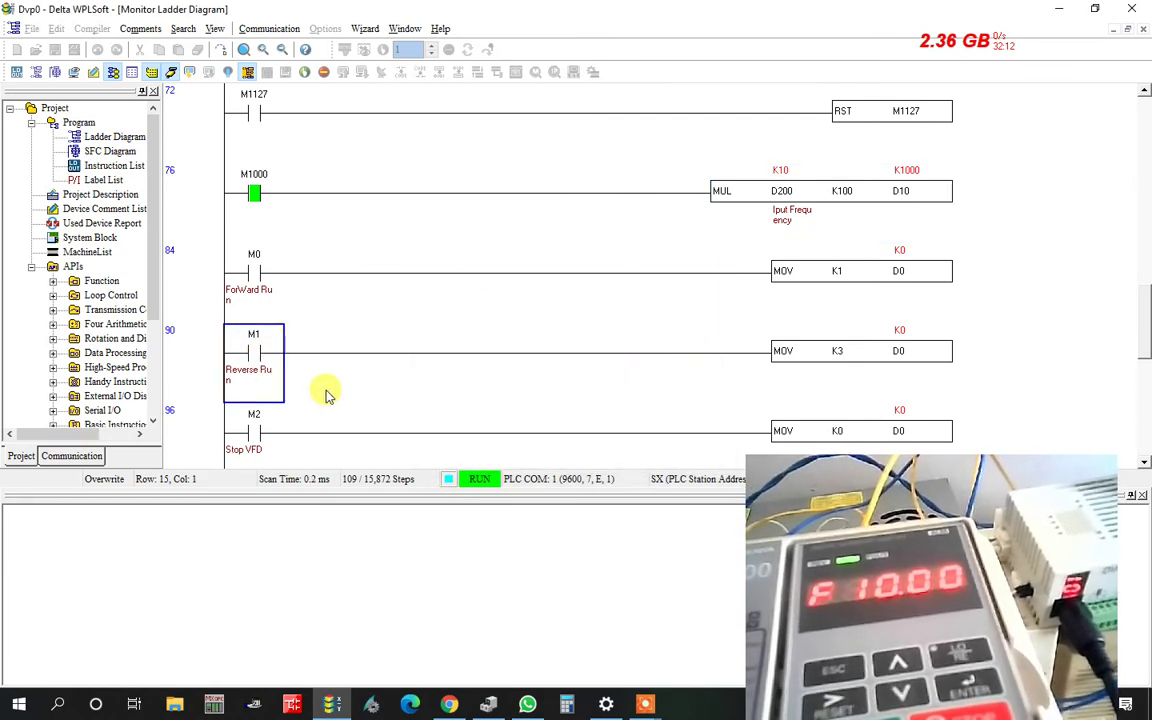
right_click(254, 358)
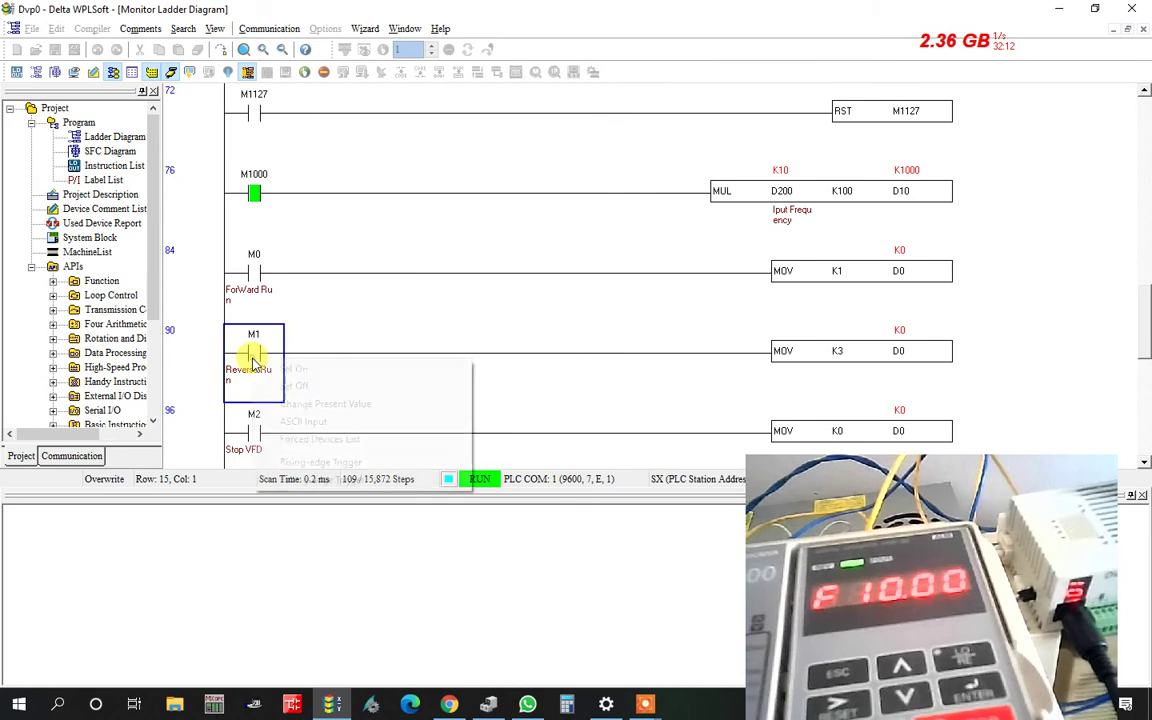
left_click(285, 370)
right_click(257, 356)
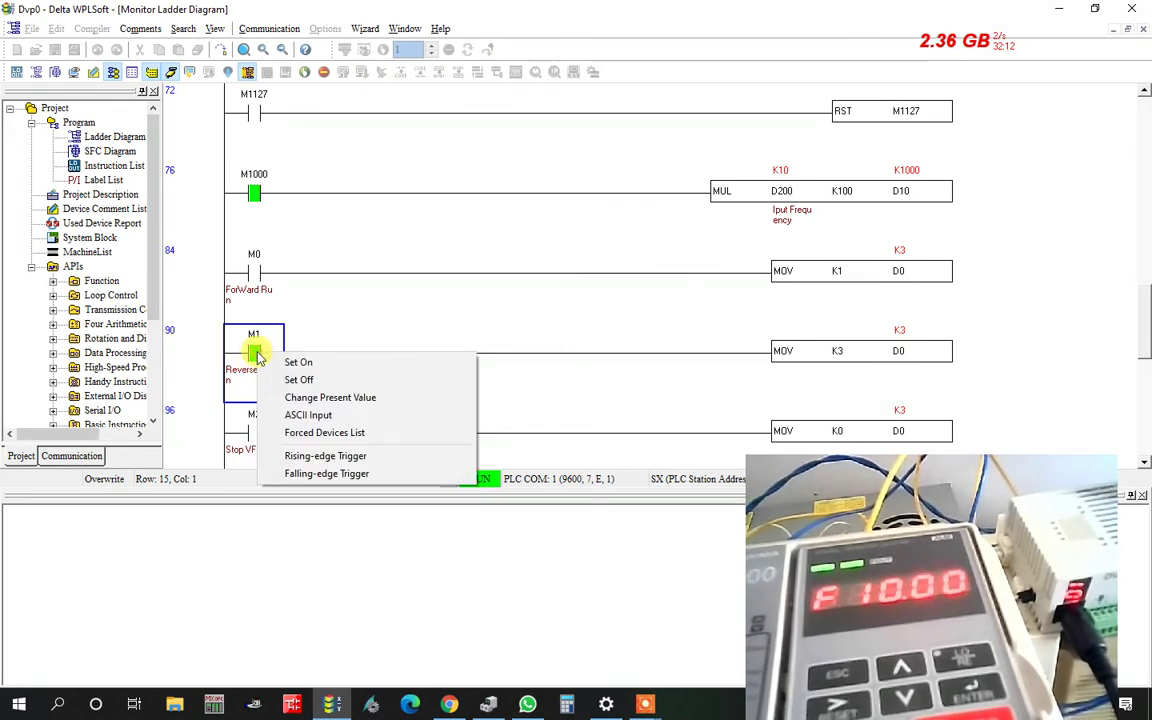
left_click(300, 380)
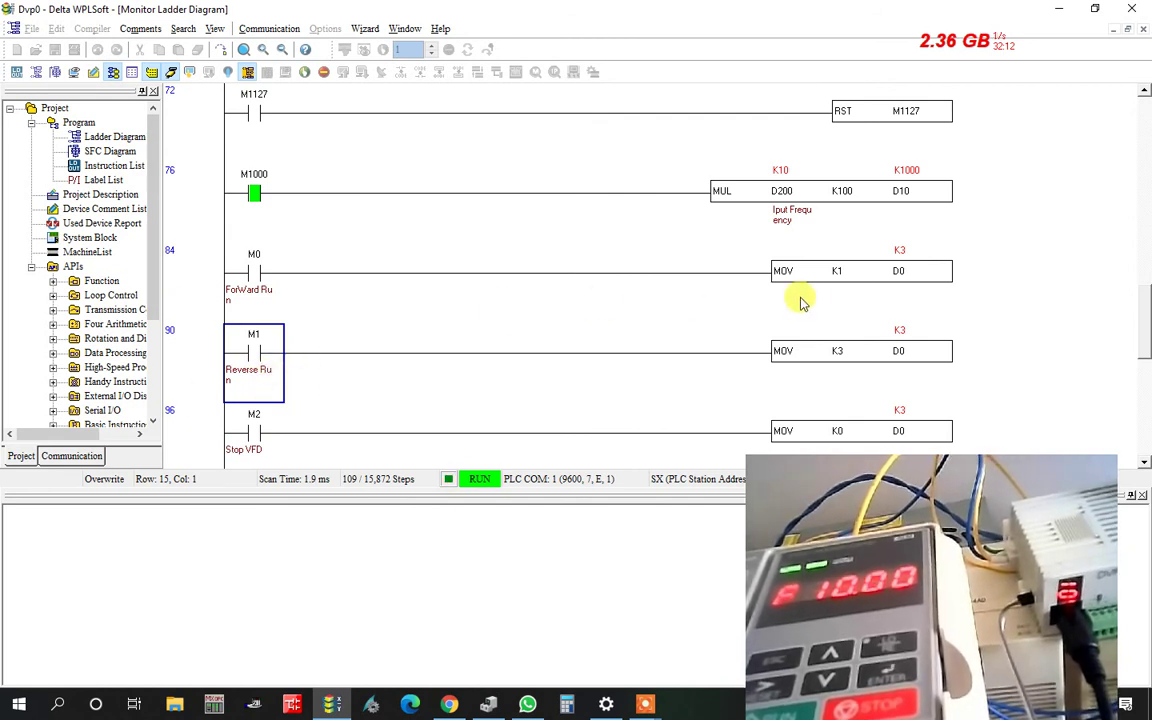
right_click(792, 193)
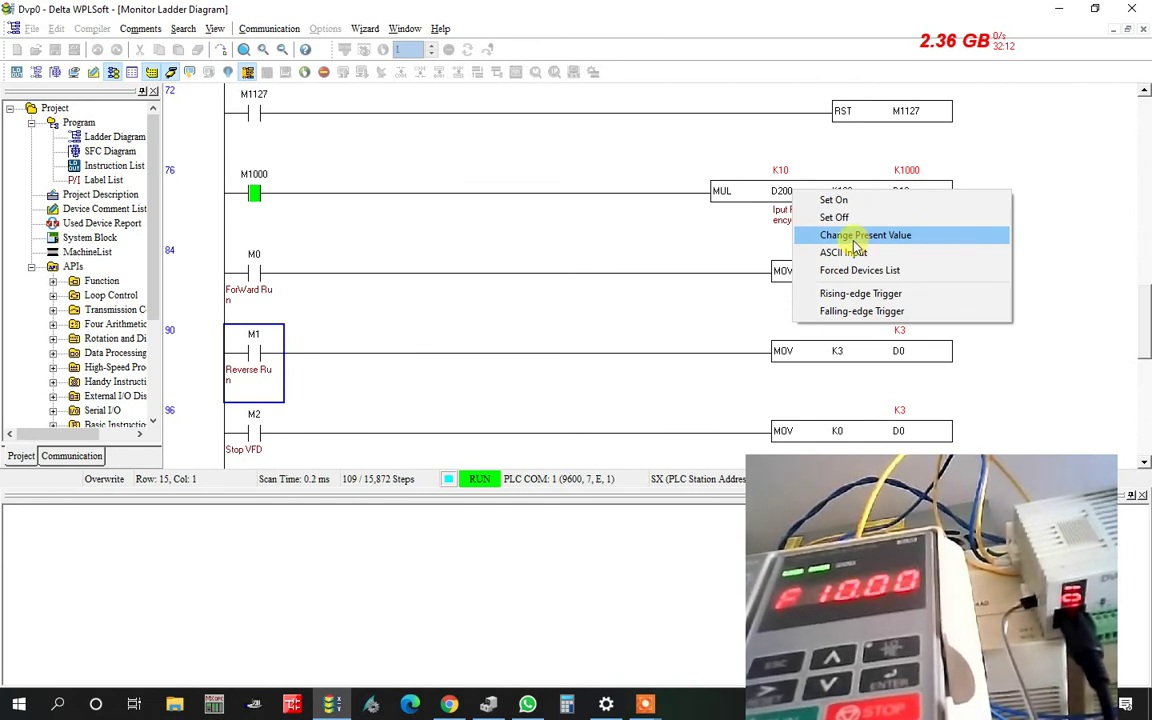
- Write K50 into D200's present value
left_click(780, 192)
right_click(781, 192)
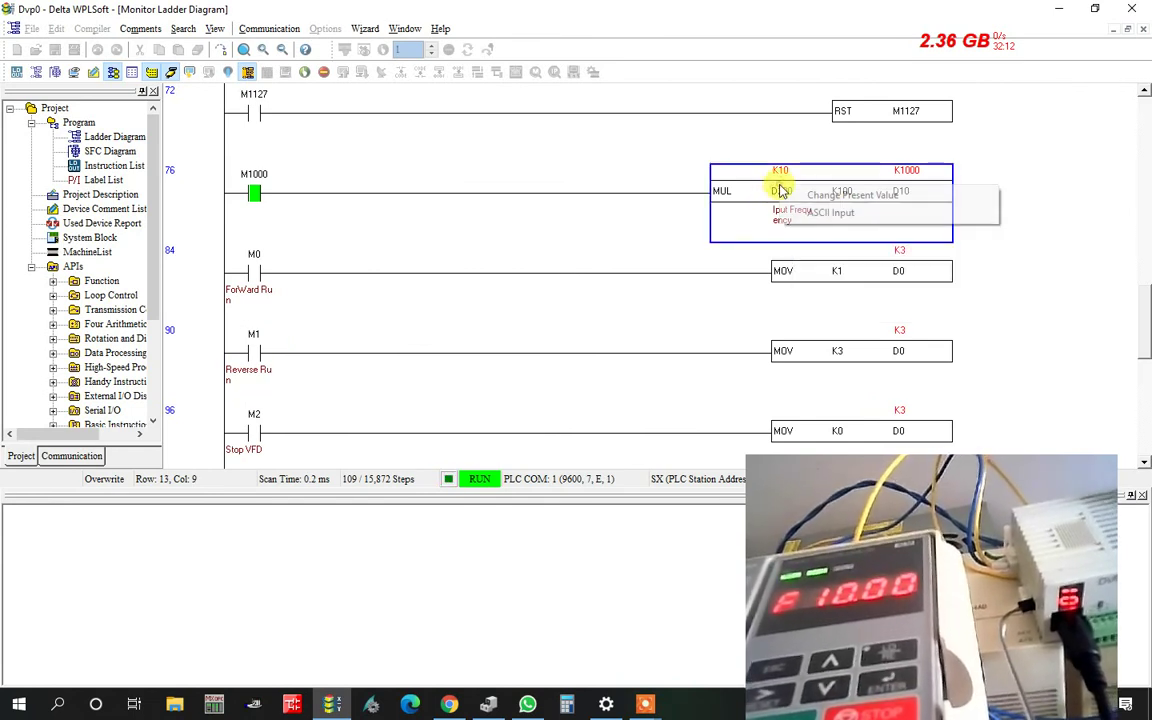
right_click(800, 188)
left_click(838, 196)
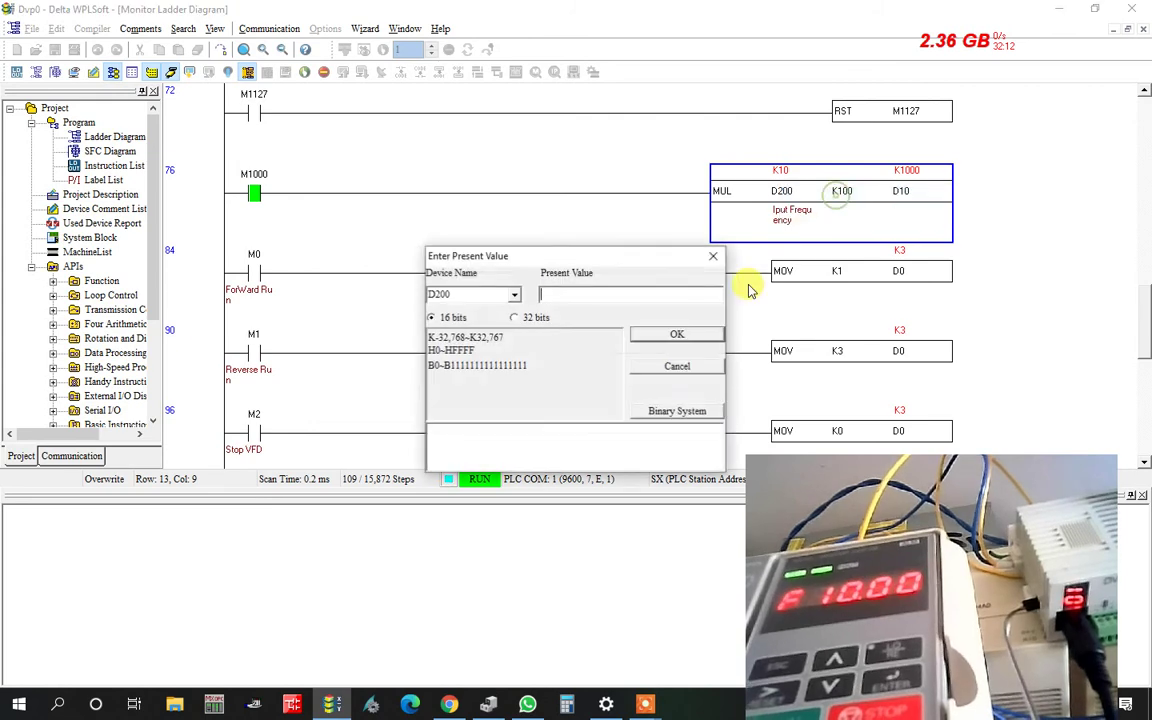
type("k50")
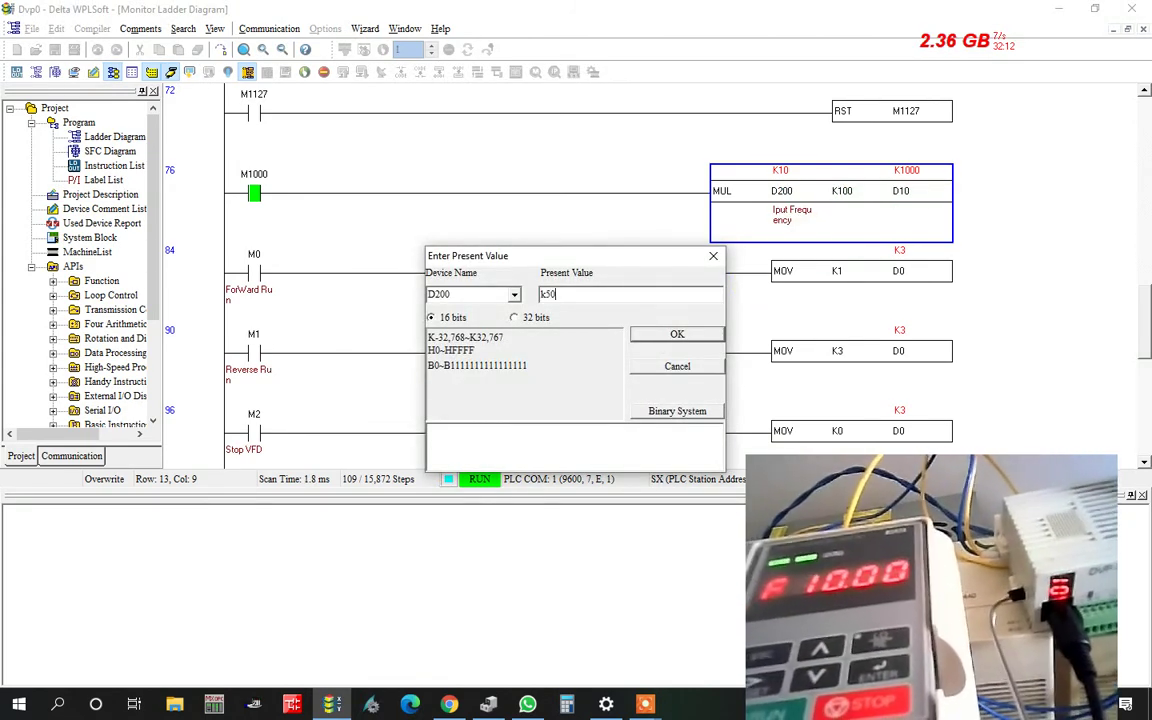
key("Return")
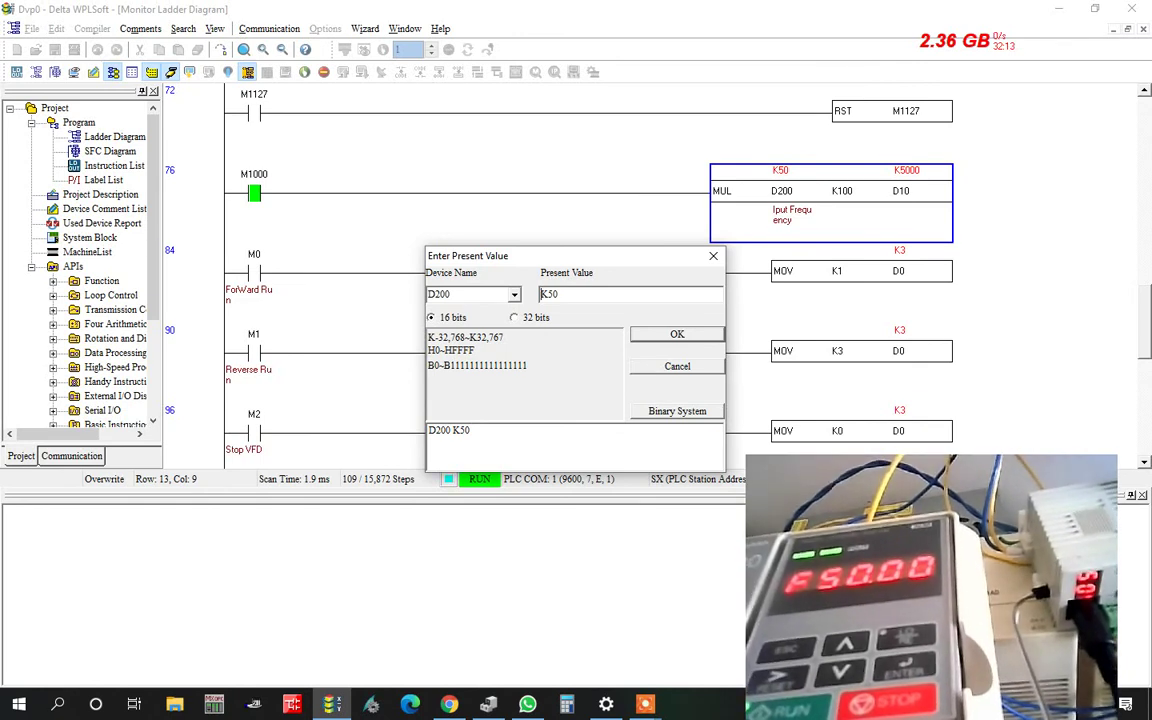
- Step D200 to K2 and then K45 so D10 reads K4500, and close the editor
left_click(645, 704)
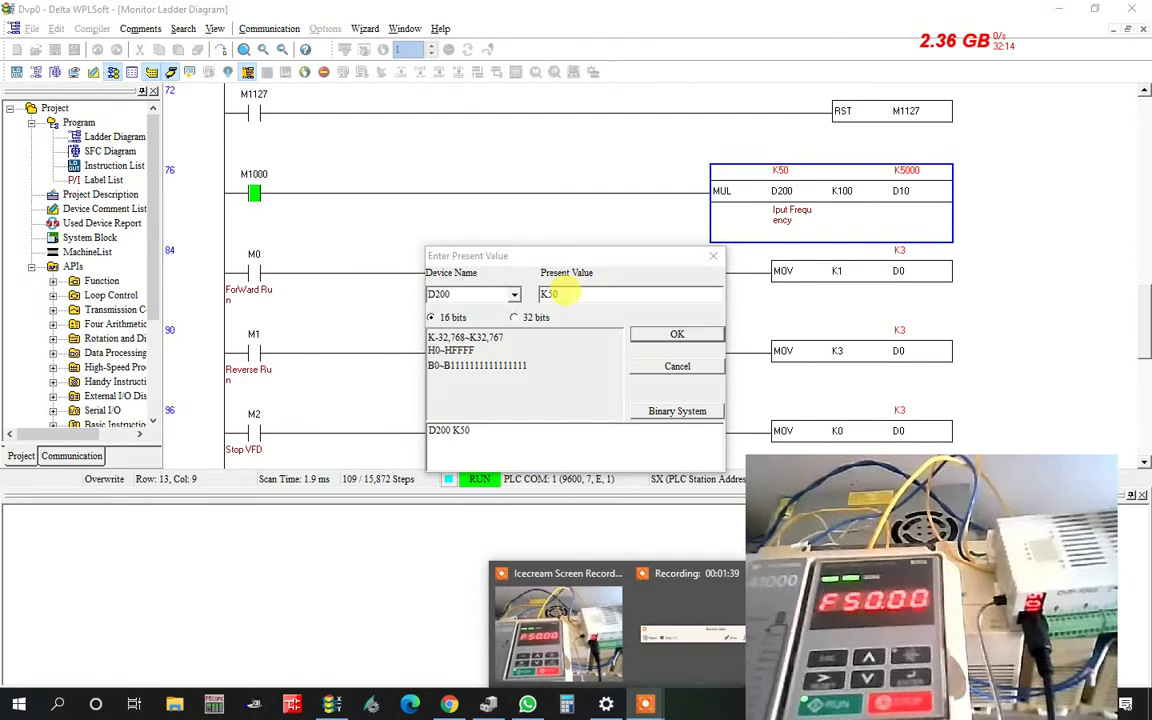
left_click(549, 293)
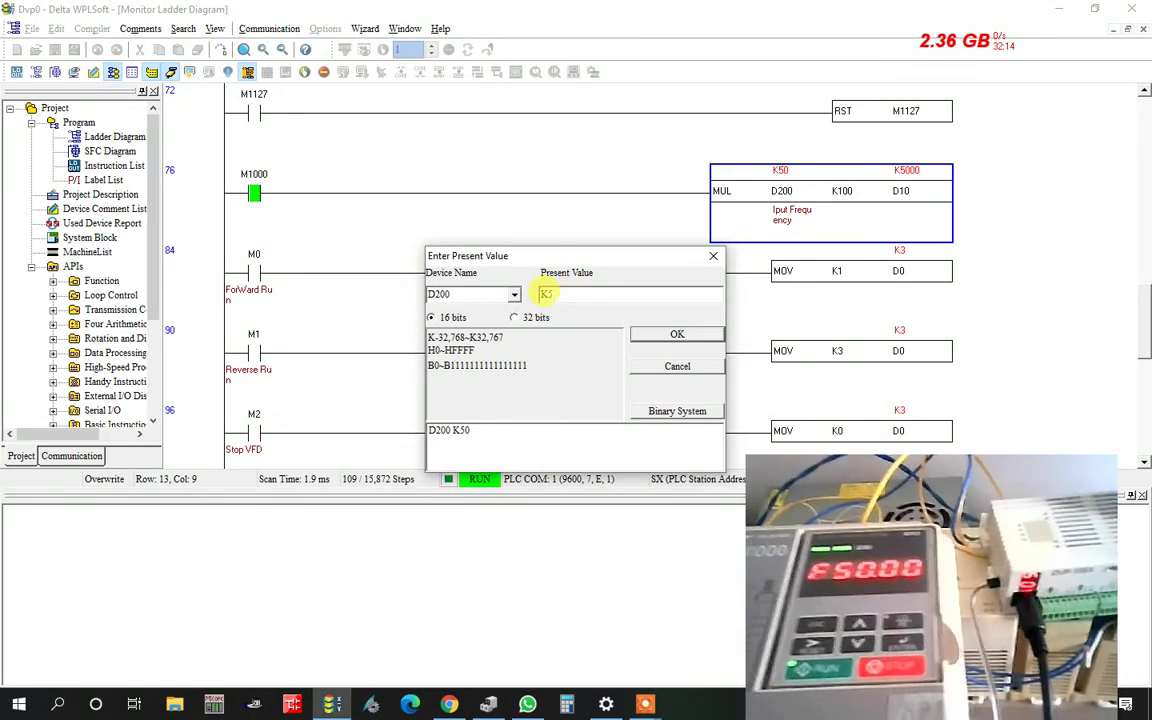
type("K2")
key("Return")
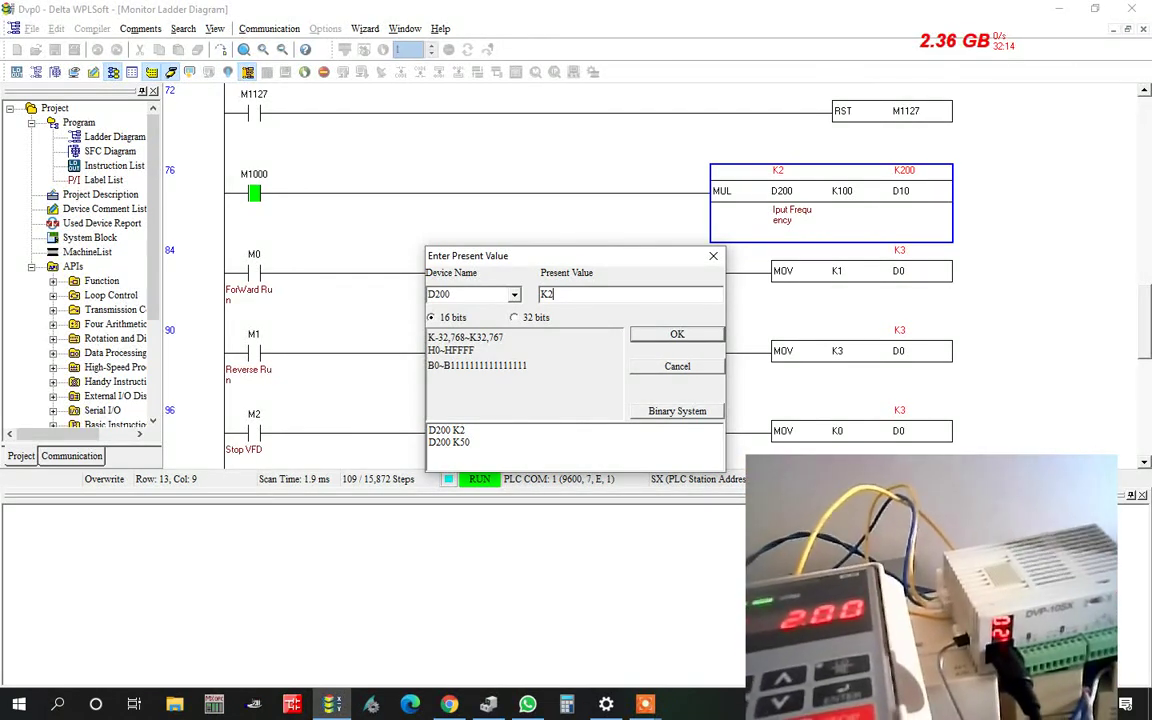
type("45")
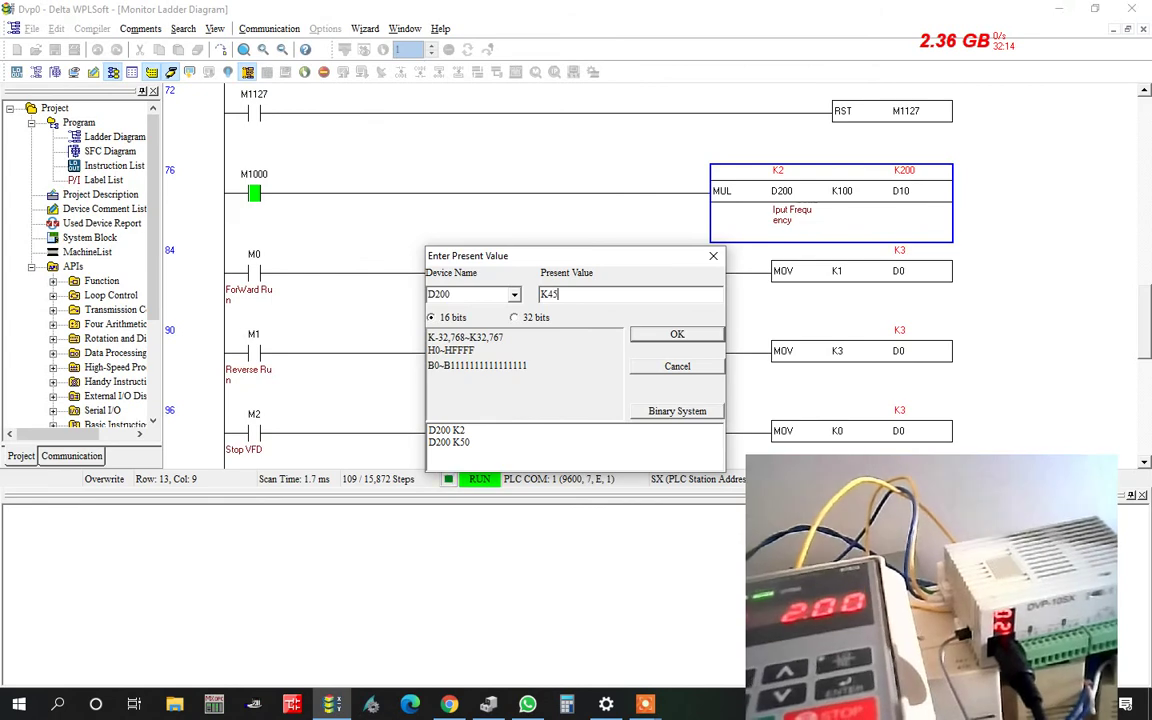
key("Return")
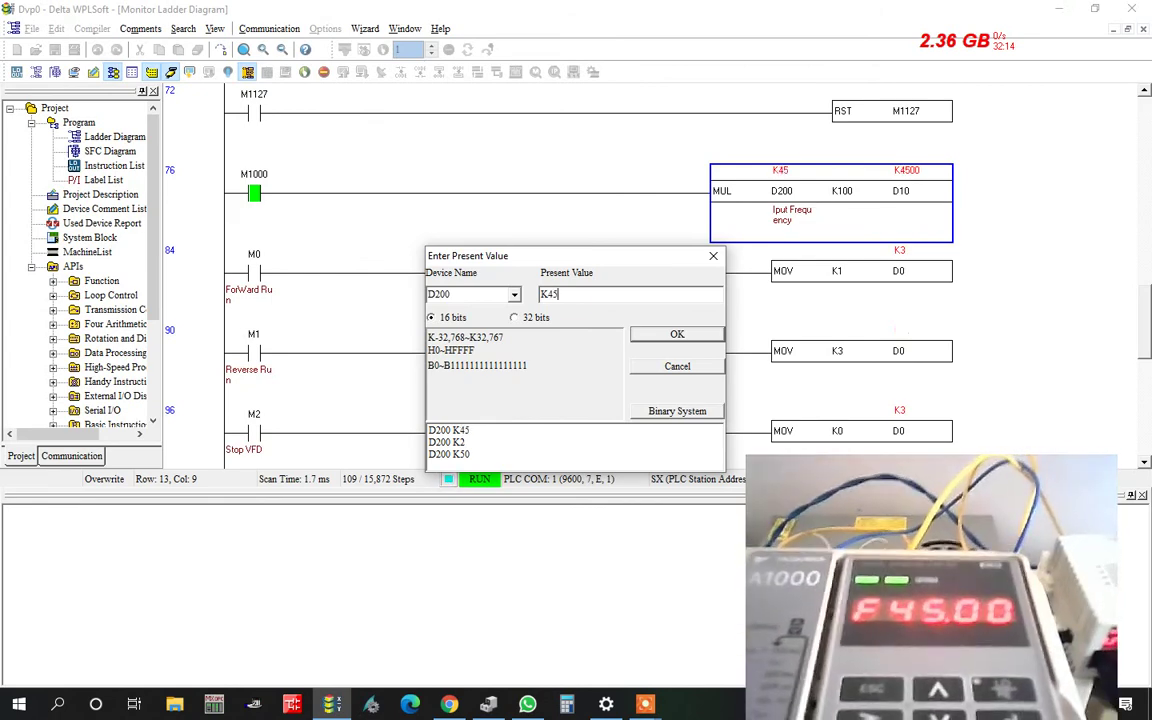
left_click(652, 366)
- Force the M2 Stop VFD contact on and then off, resetting D0 to K0
left_click(254, 434)
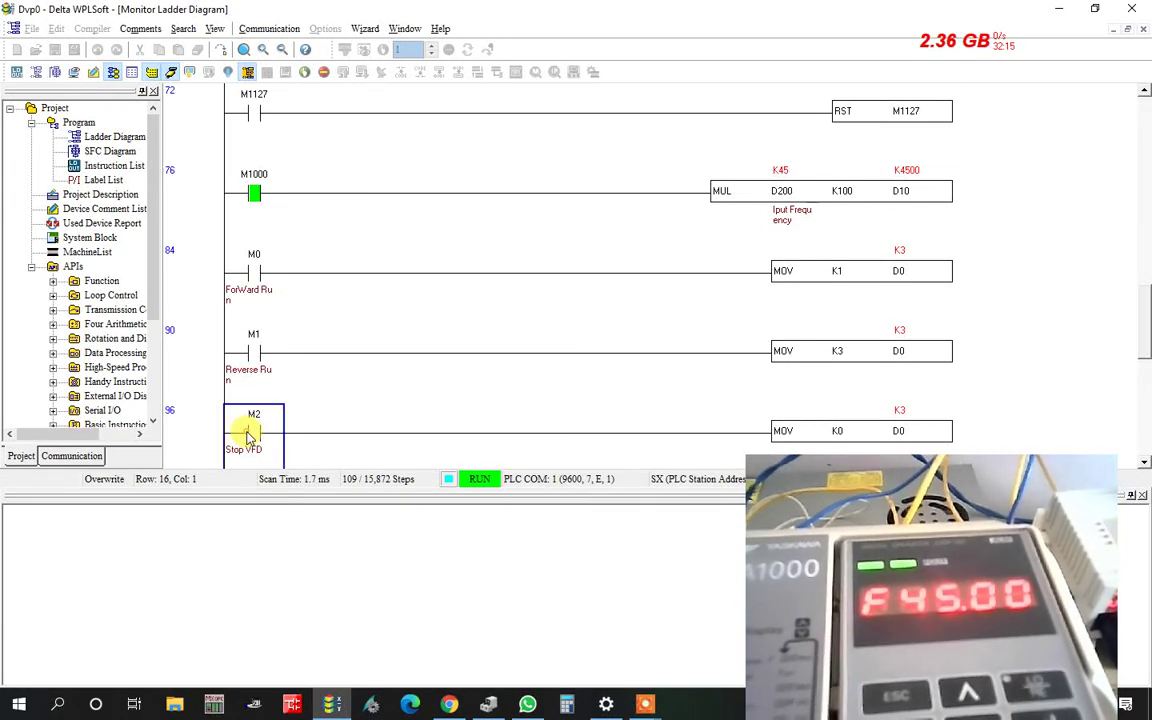
right_click(252, 437)
left_click(270, 441)
right_click(270, 440)
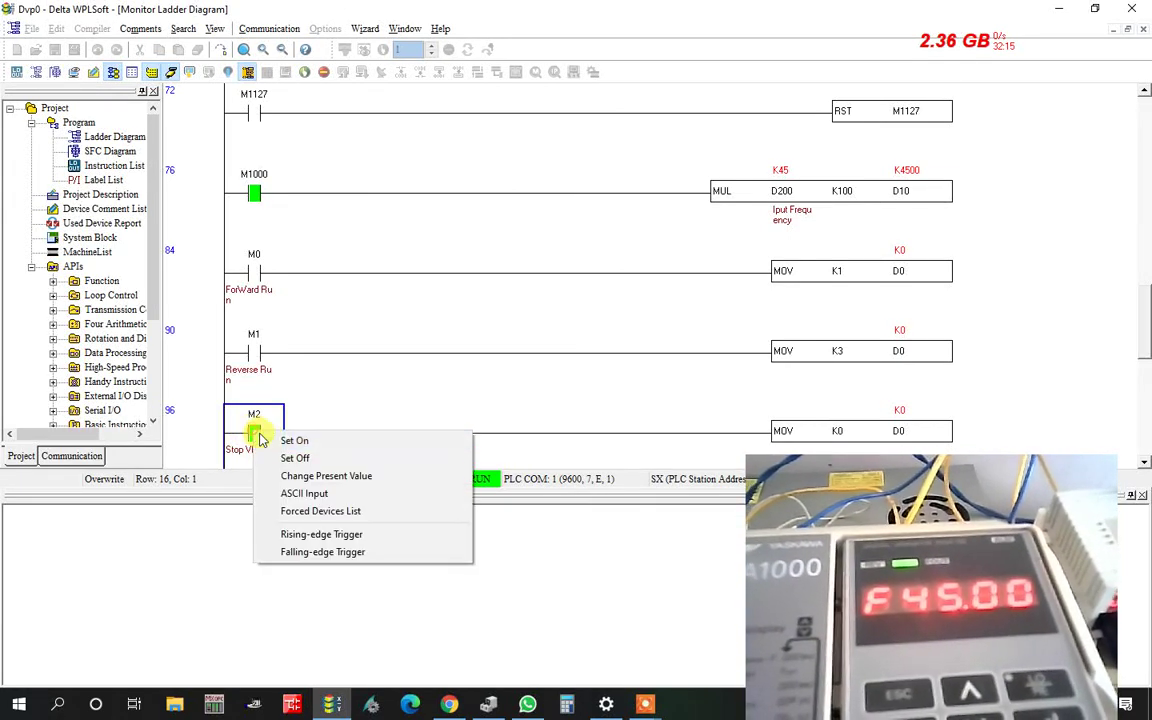
left_click(284, 457)
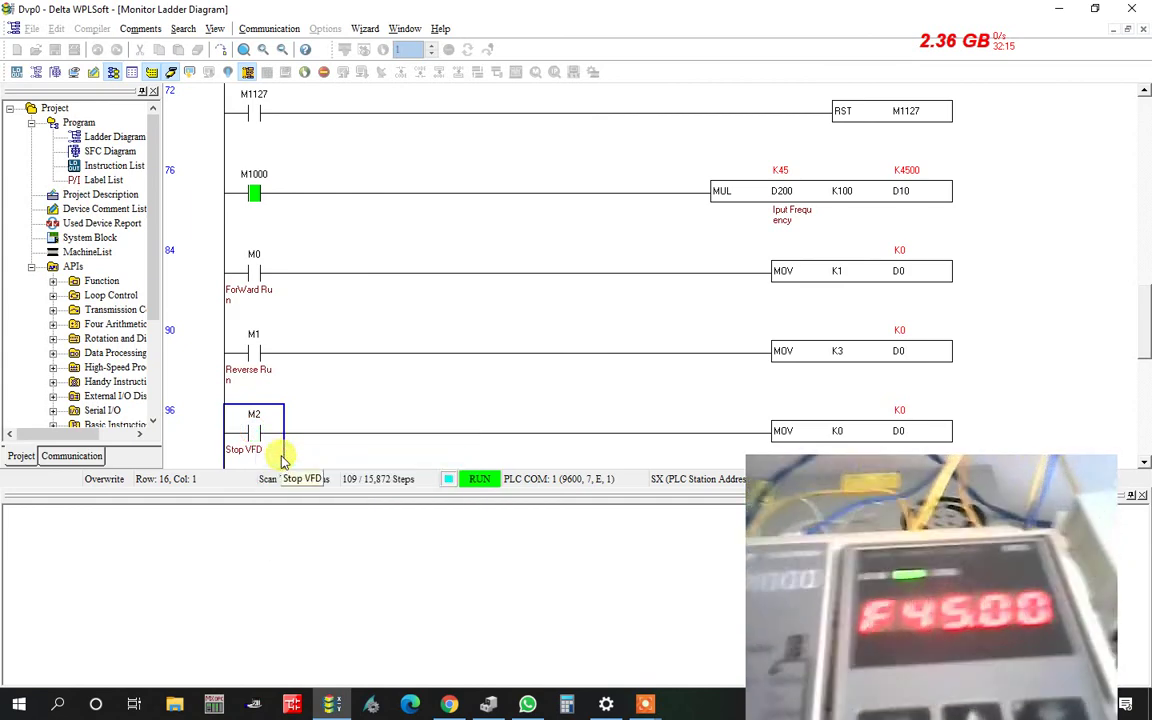